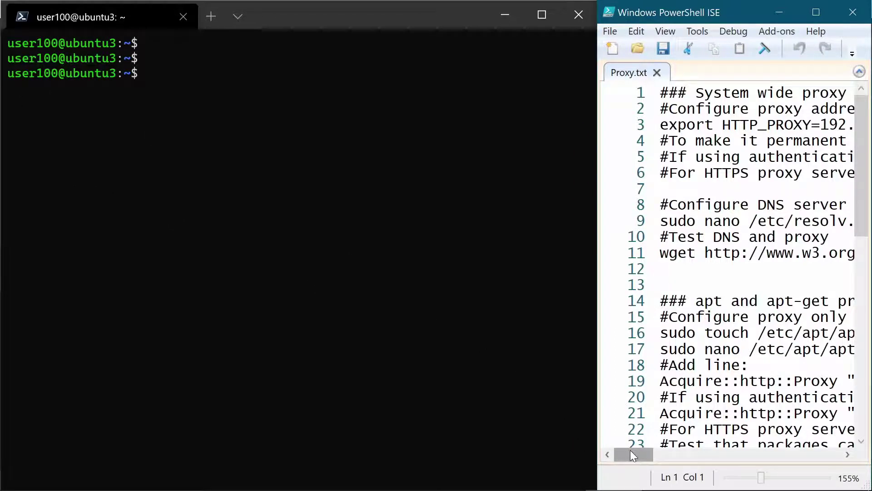
Step: Run export HTTP_PROXY=192.168.1.254:80 in the Ubuntu shell, copied from Proxy.txt
{"action": "left_click_drag", "start_coordinate": [631, 451], "coordinate": [664, 452]}
{"action": "left_click_drag", "start_coordinate": [791, 125], "coordinate": [660, 125]}
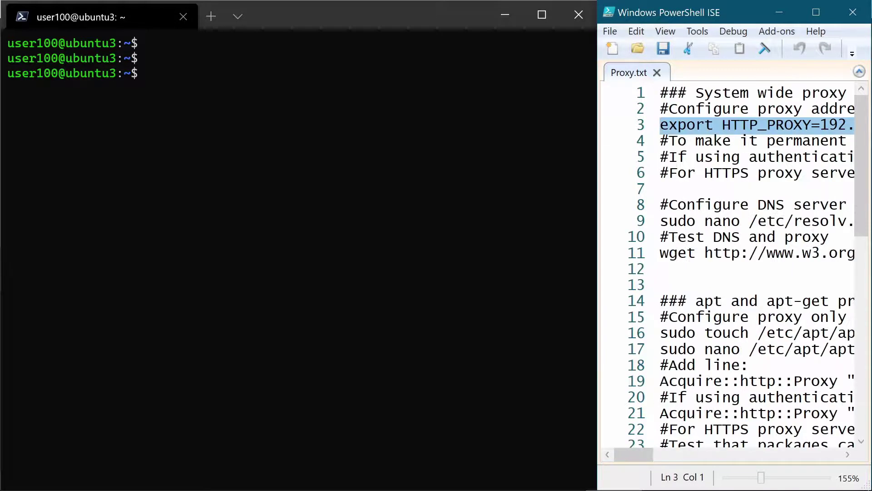
{"action": "key", "text": "ctrl+c"}
{"action": "right_click", "coordinate": [229, 151]}
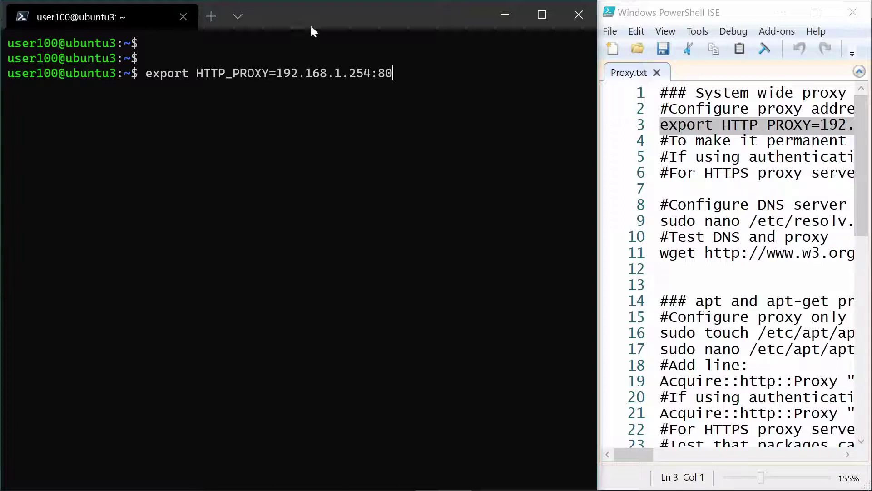
{"action": "key", "text": "Return"}
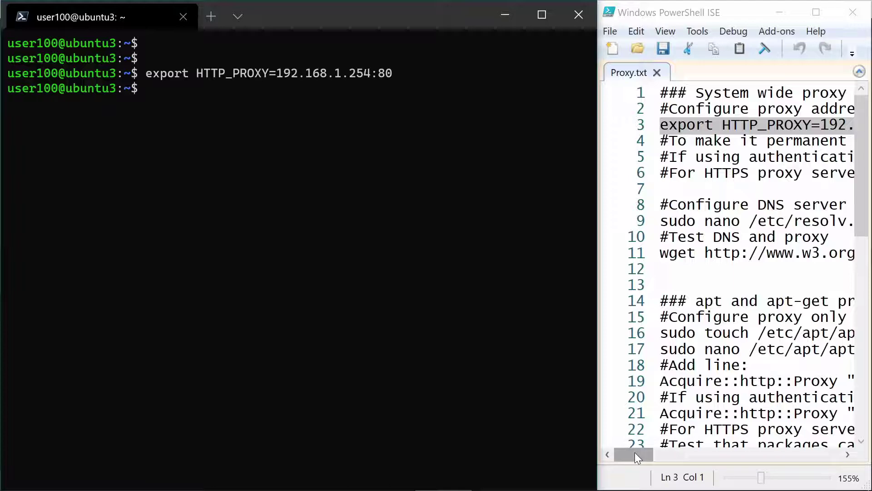
Step: Open /etc/resolv.conf in nano with sudo, entering the account password
{"action": "left_click_drag", "start_coordinate": [634, 455], "coordinate": [659, 454]}
{"action": "left_click_drag", "start_coordinate": [772, 221], "coordinate": [563, 223]}
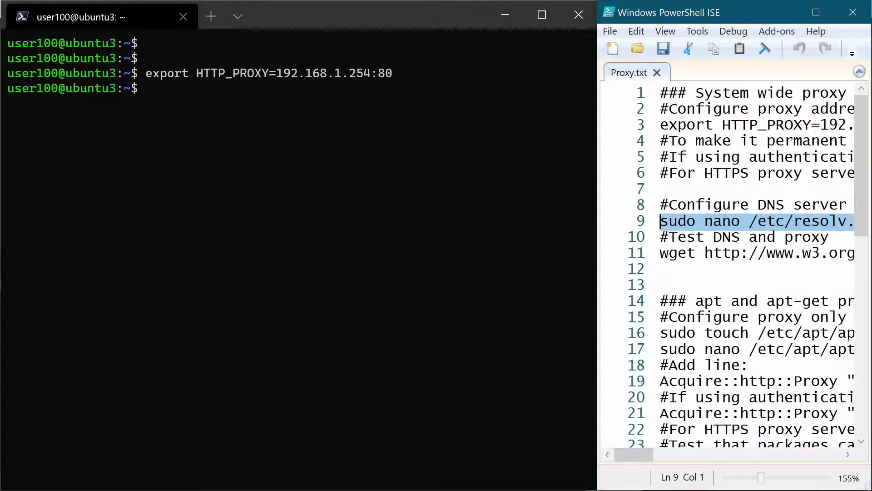
{"action": "right_click", "coordinate": [305, 155]}
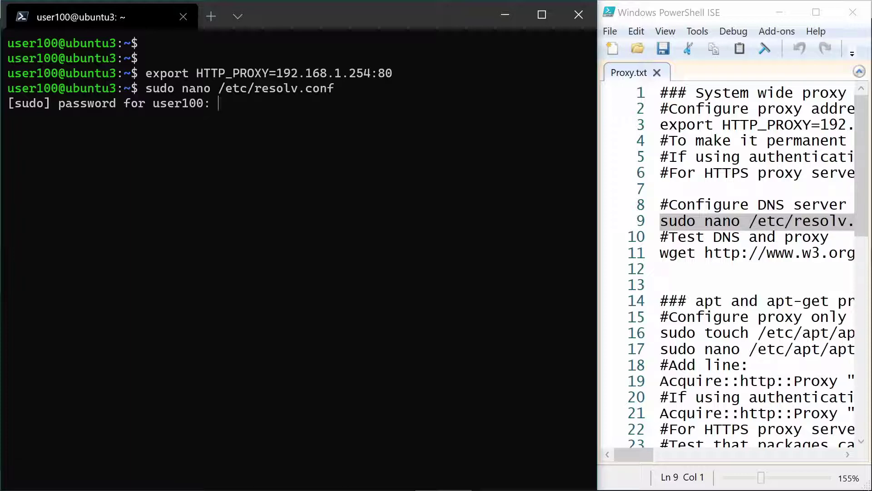
{"action": "key", "text": "Return"}
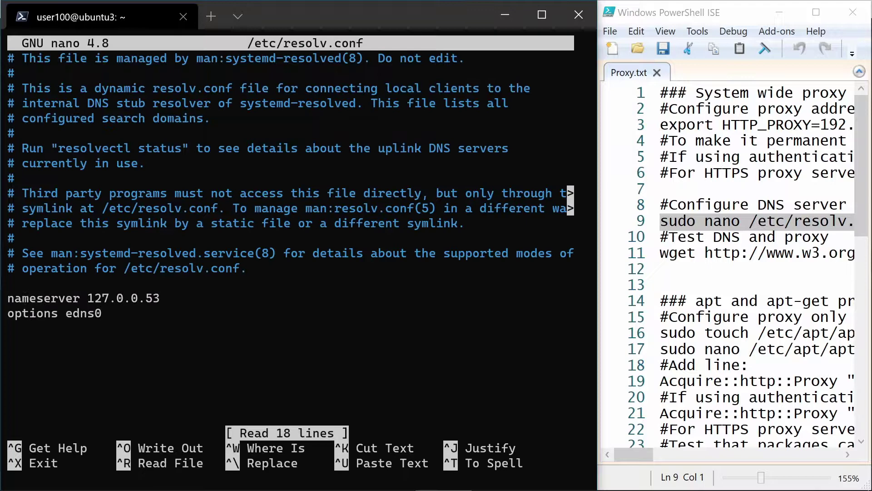
Step: Replace nameserver 127.0.0.53 with 192.168.1.254, save the file and exit nano
{"action": "key", "text": "Down"}
{"action": "key", "text": "Down"}
{"action": "key", "text": "Down"}
{"action": "key", "text": "Down"}
{"action": "key", "text": "Down"}
{"action": "key", "text": "Down"}
{"action": "key", "text": "Down"}
{"action": "key", "text": "Down"}
{"action": "key", "text": "Down"}
{"action": "key", "text": "Down"}
{"action": "key", "text": "Down"}
{"action": "key", "text": "Down"}
{"action": "key", "text": "Down"}
{"action": "key", "text": "Down"}
{"action": "key", "text": "Down"}
{"action": "key", "text": "Down"}
{"action": "key", "text": "Down"}
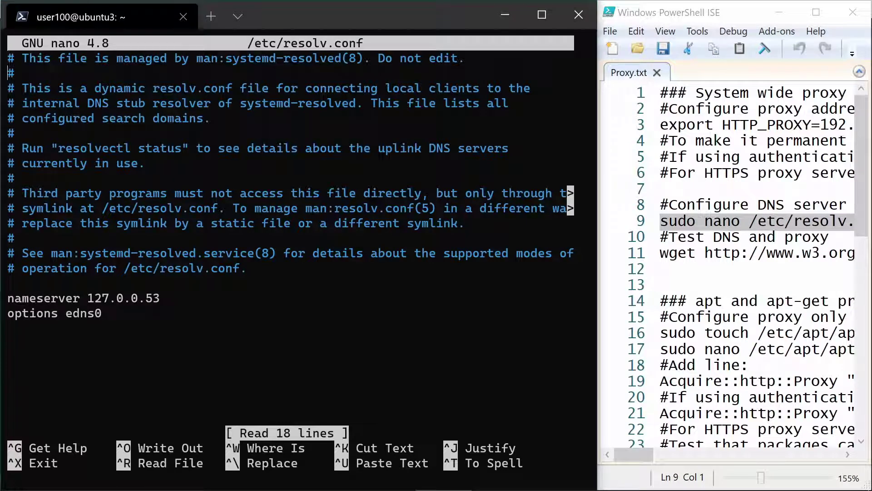
{"action": "key", "text": "Up"}
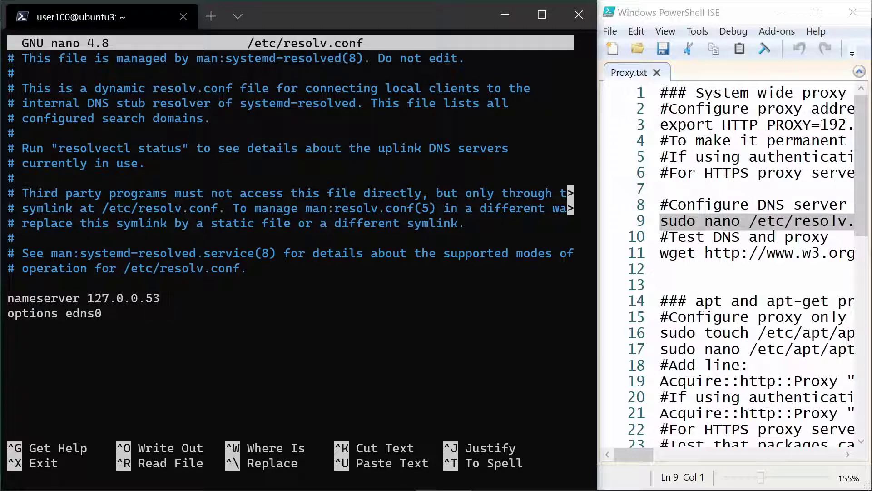
{"action": "key", "text": "BackSpace"}
{"action": "key", "text": "BackSpace"}
{"action": "key", "text": "BackSpace"}
{"action": "key", "text": "BackSpace"}
{"action": "key", "text": "BackSpace"}
{"action": "key", "text": "BackSpace"}
{"action": "key", "text": "BackSpace"}
{"action": "key", "text": "BackSpace"}
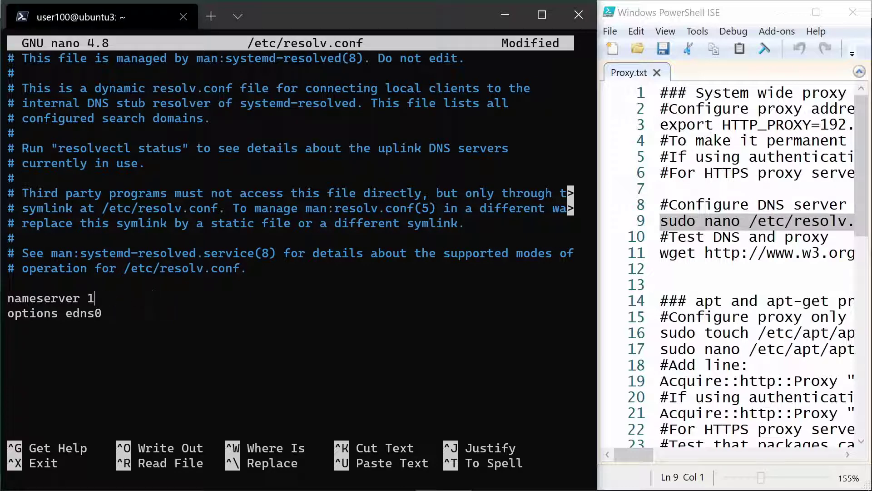
{"action": "key", "text": "BackSpace"}
{"action": "type", "text": "192.168."}
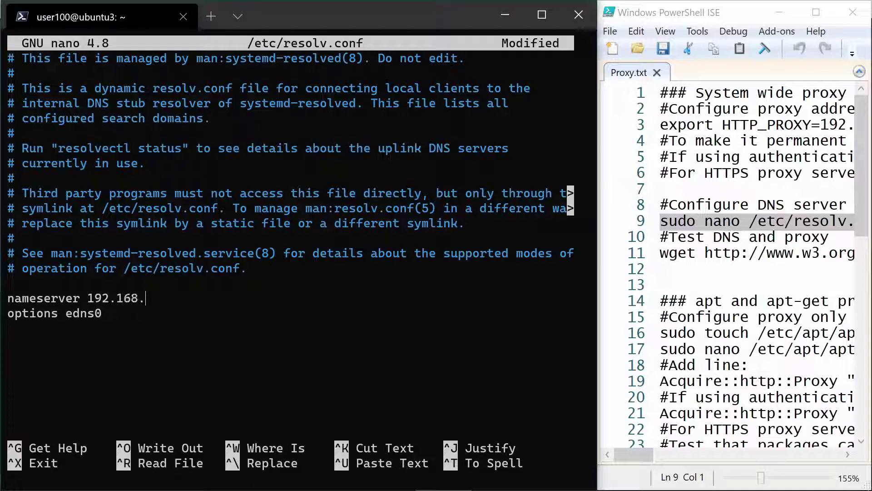
{"action": "type", "text": "1.254"}
{"action": "key", "text": "ctrl+o"}
{"action": "key", "text": "Return"}
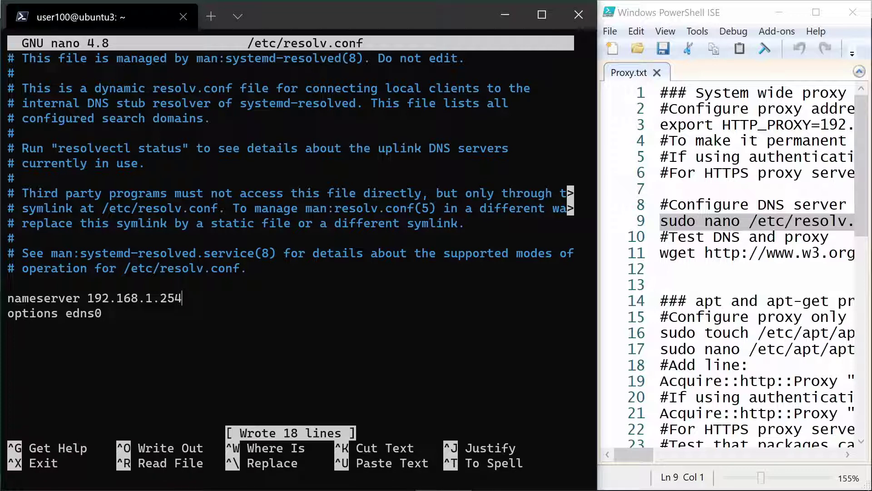
{"action": "key", "text": "ctrl+x"}
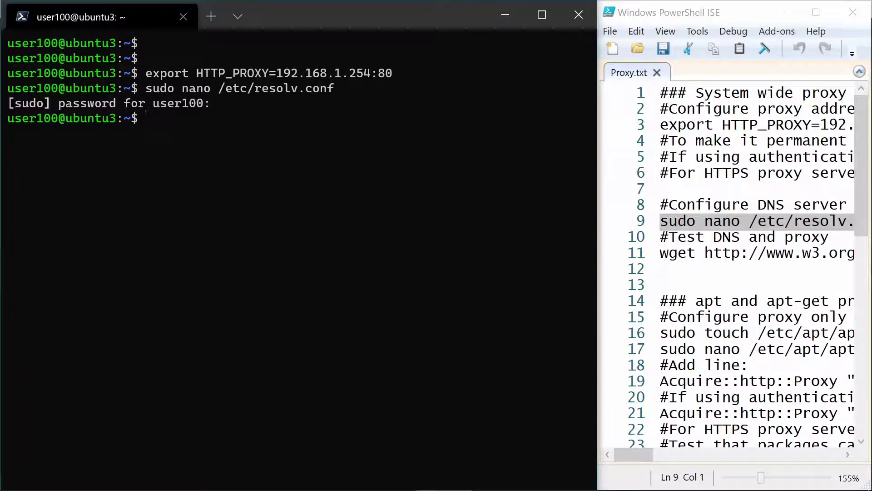
{"action": "left_click_drag", "start_coordinate": [630, 455], "coordinate": [640, 454]}
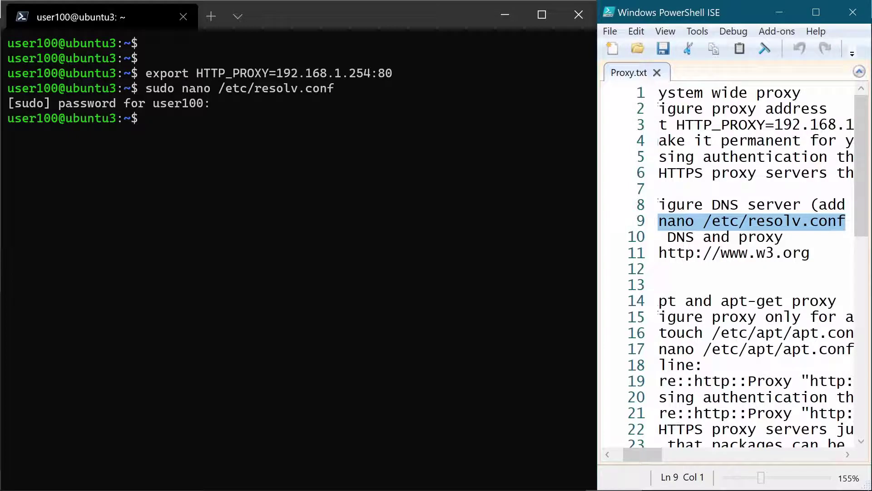
{"action": "left_click_drag", "start_coordinate": [811, 253], "coordinate": [657, 253]}
{"action": "key", "text": "ctrl+c"}
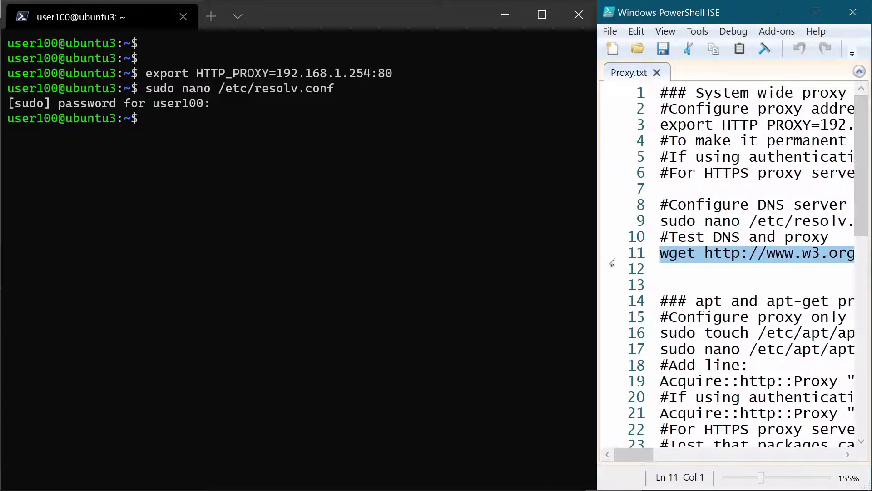
{"action": "right_click", "coordinate": [223, 214]}
{"action": "key", "text": "Return"}
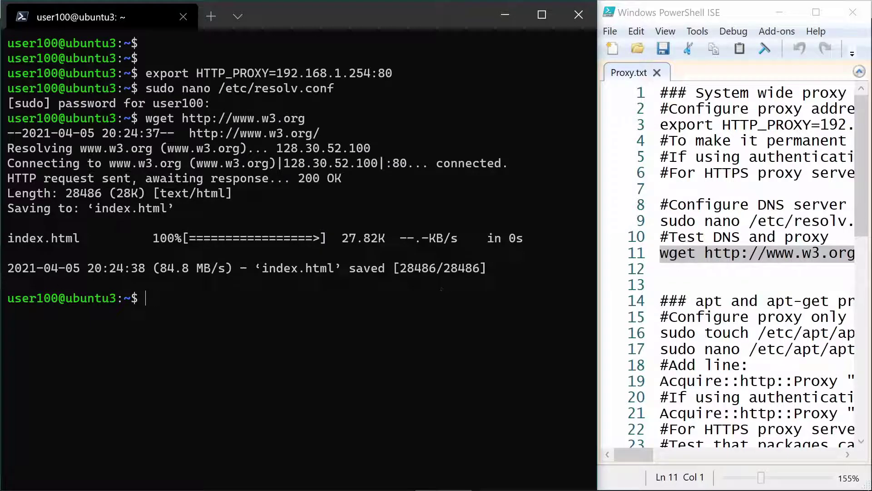
{"action": "scroll", "coordinate": [737, 268], "scroll_direction": "down", "scroll_amount": 3}
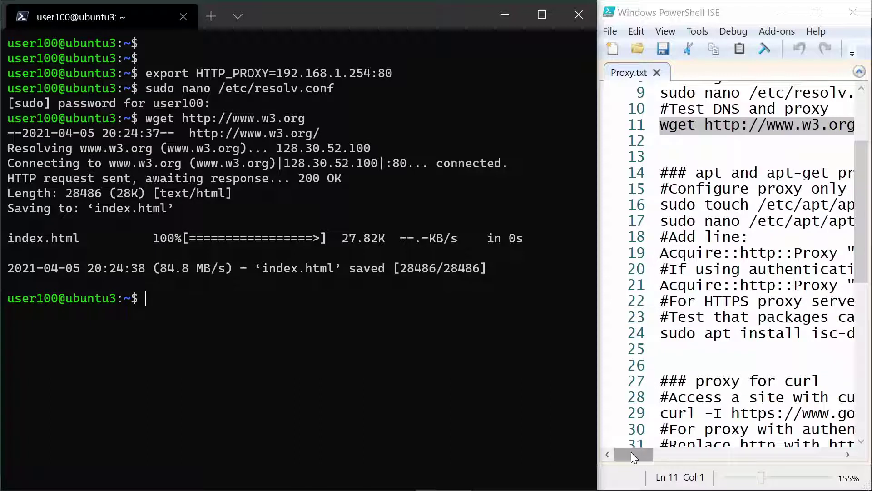
Step: Create an empty /etc/apt/apt.conf.d/proxy.conf with sudo touch
{"action": "left_click_drag", "start_coordinate": [631, 452], "coordinate": [672, 454]}
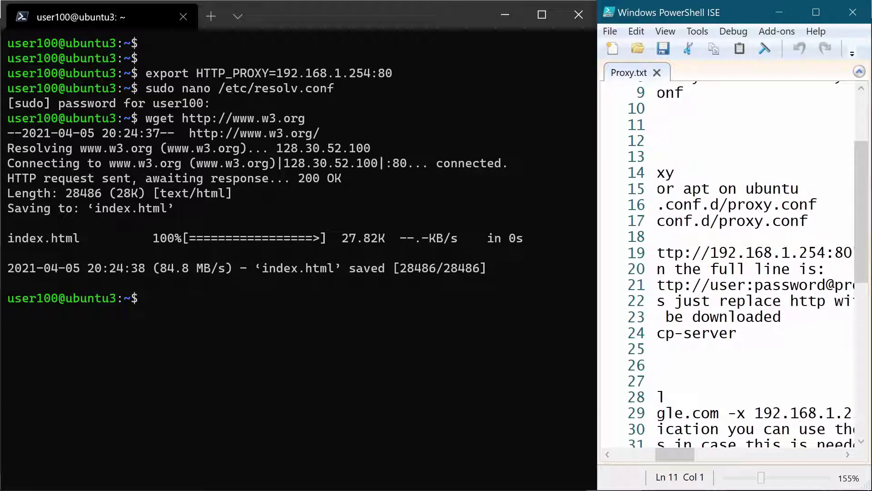
{"action": "left_click", "coordinate": [818, 206]}
{"action": "key", "text": "Home"}
{"action": "key", "text": "shift+End"}
{"action": "key", "text": "ctrl+c"}
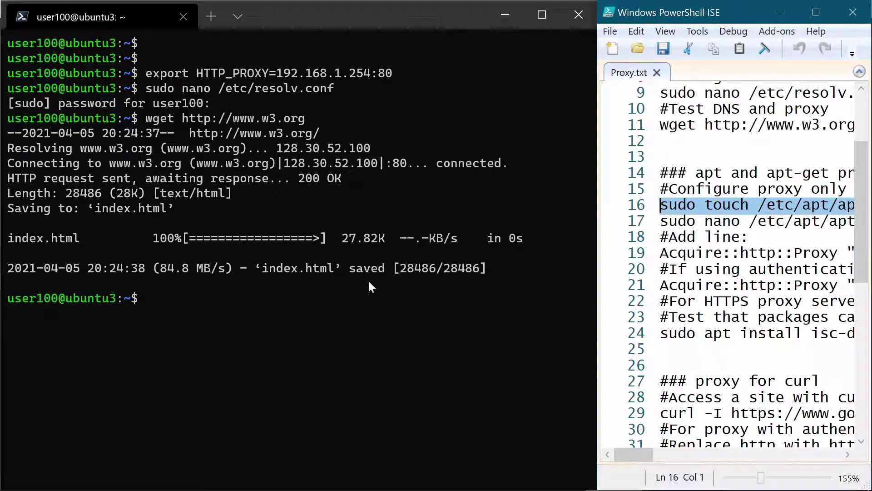
{"action": "right_click", "coordinate": [236, 270]}
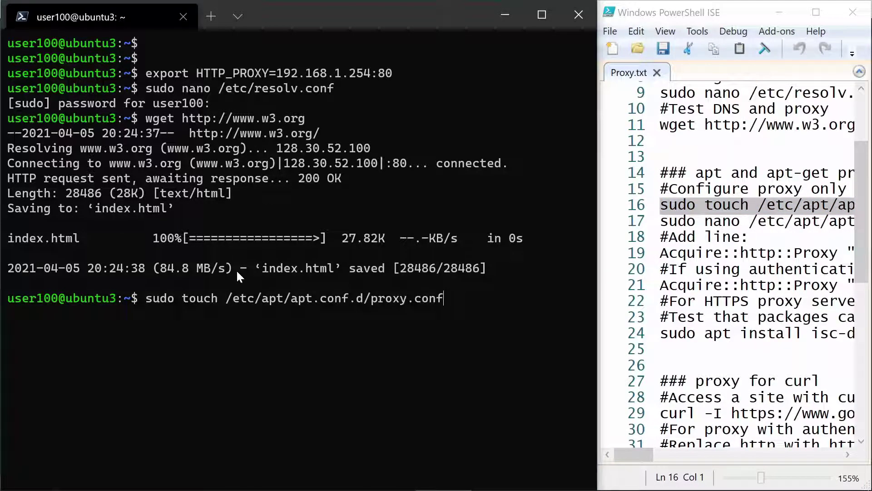
{"action": "key", "text": "Return"}
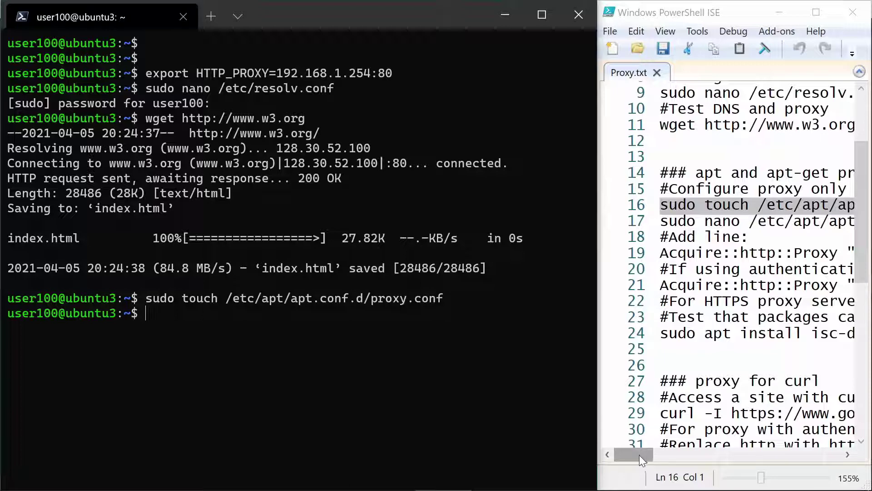
Step: Open /etc/apt/apt.conf.d/proxy.conf in nano with sudo
{"action": "left_click_drag", "start_coordinate": [640, 455], "coordinate": [690, 458]}
{"action": "key", "text": "Down"}
{"action": "key", "text": "End"}
{"action": "key", "text": "shift+Home"}
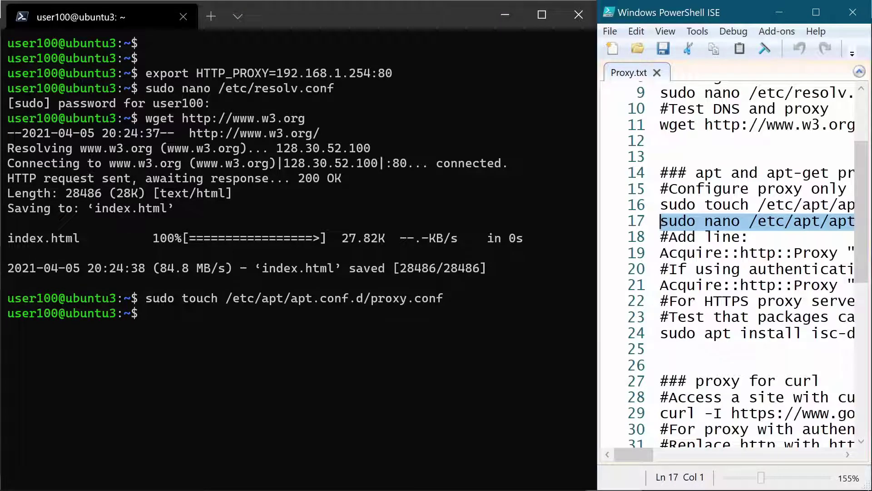
{"action": "key", "text": "ctrl+c"}
{"action": "right_click", "coordinate": [300, 301]}
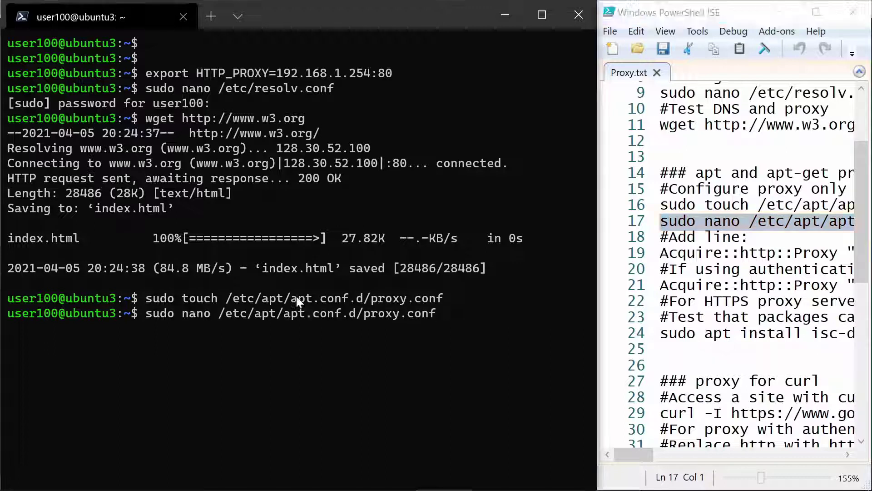
{"action": "key", "text": "Return"}
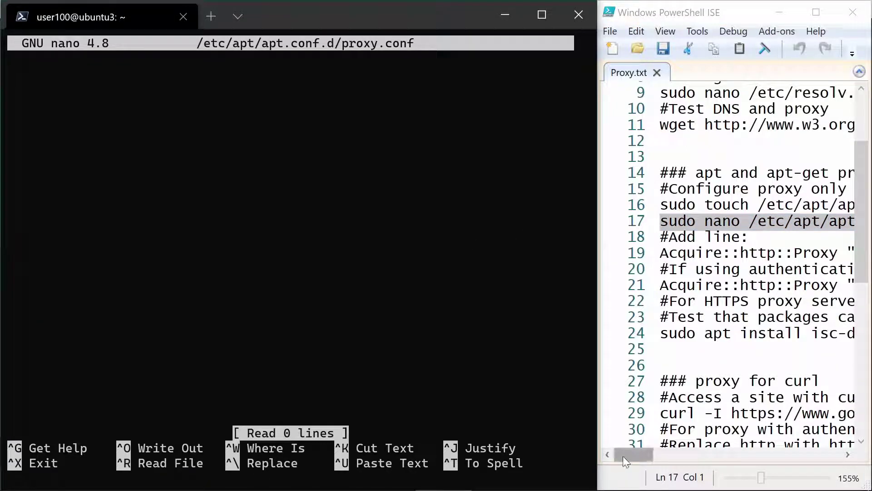
{"action": "left_click_drag", "start_coordinate": [626, 457], "coordinate": [682, 450]}
{"action": "left_click_drag", "start_coordinate": [796, 253], "coordinate": [561, 252]}
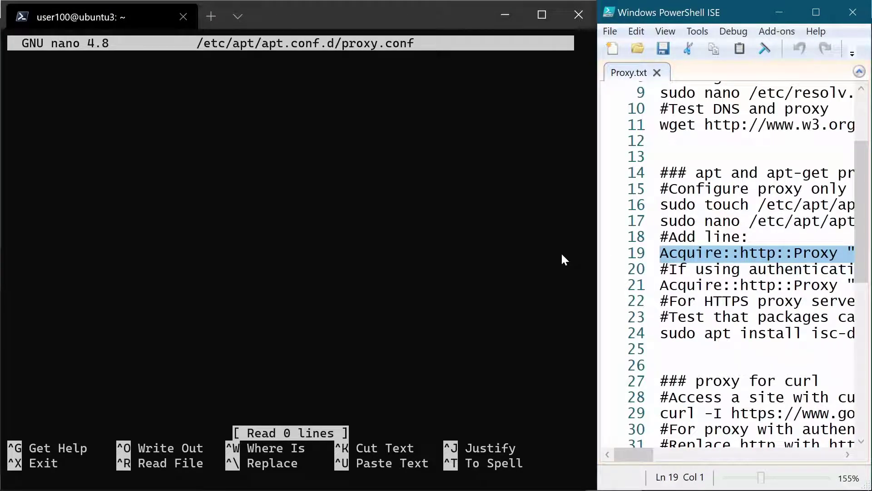
{"action": "right_click", "coordinate": [238, 104]}
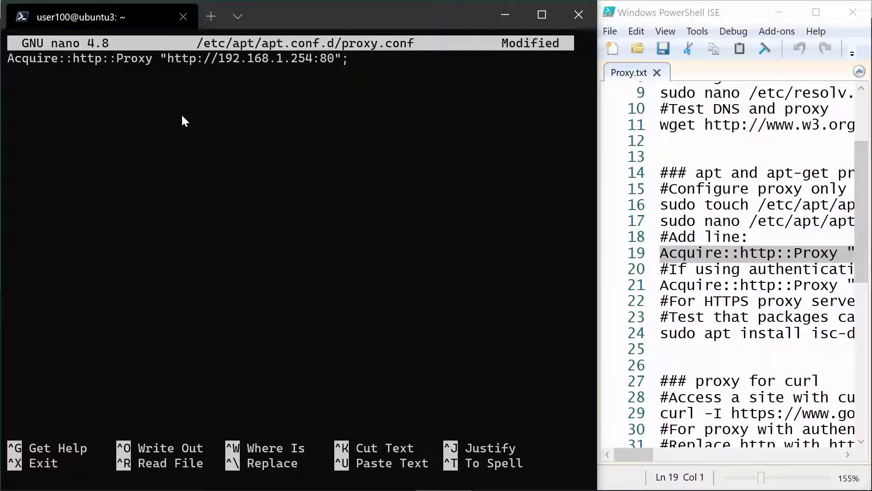
{"action": "key", "text": "ctrl+o"}
{"action": "key", "text": "Return"}
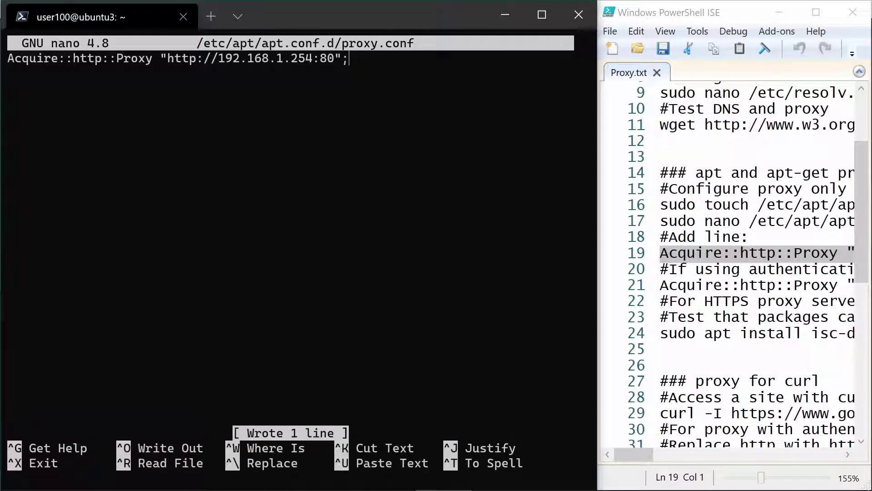
{"action": "key", "text": "ctrl+x"}
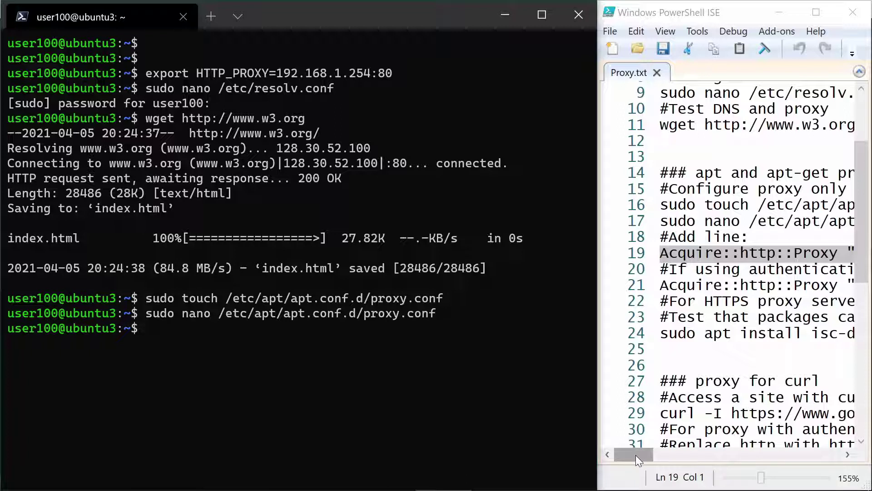
Step: Run sudo apt install isc-dhcp-server, see 3 new packages (518 kB) listed, and answer n to abort
{"action": "left_click_drag", "start_coordinate": [637, 454], "coordinate": [666, 448]}
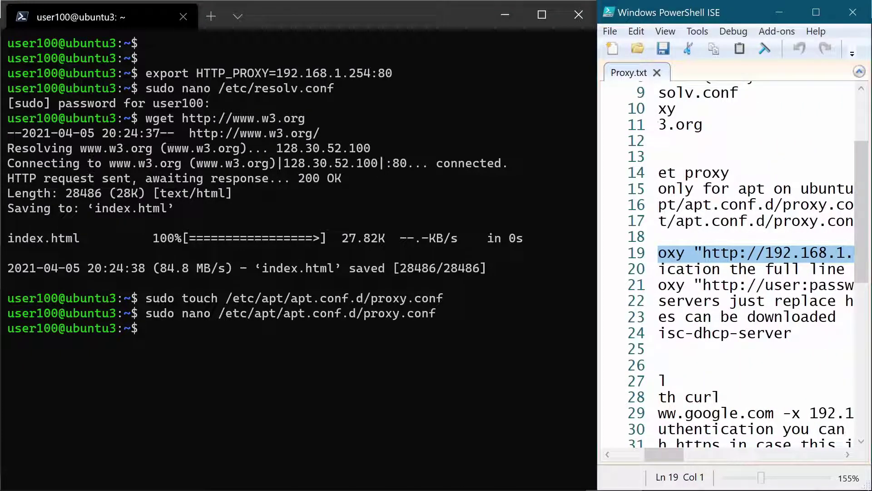
{"action": "left_click_drag", "start_coordinate": [791, 333], "coordinate": [599, 335]}
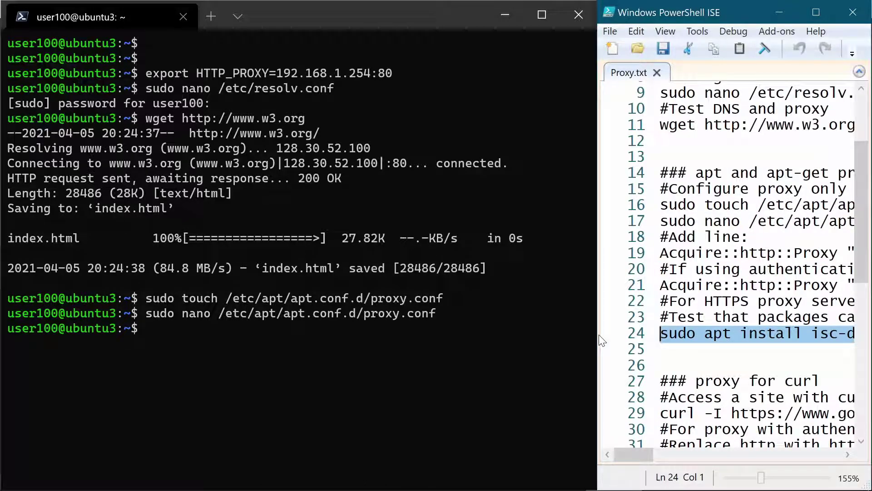
{"action": "key", "text": "ctrl+c"}
{"action": "left_click", "coordinate": [362, 318]}
{"action": "key", "text": "ctrl+v"}
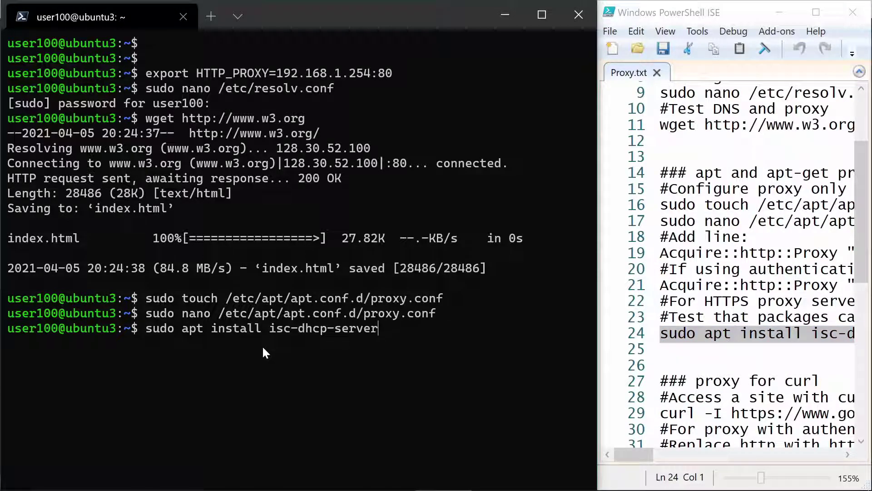
{"action": "key", "text": "Return"}
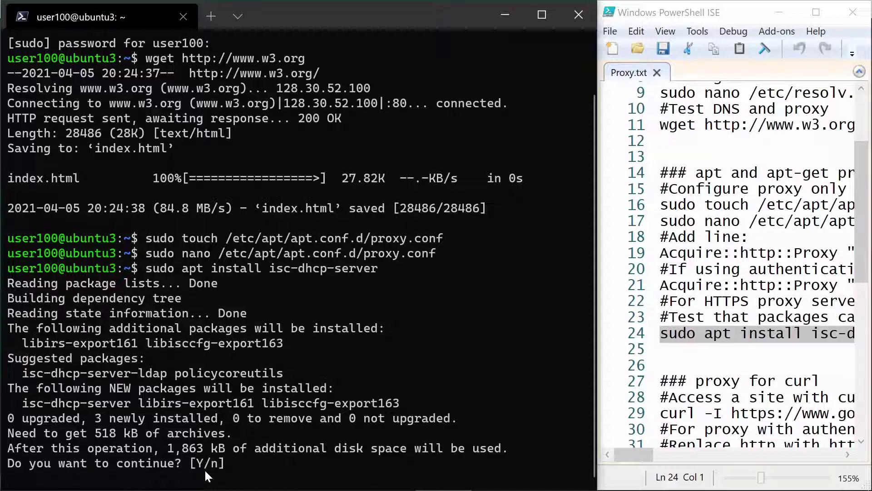
{"action": "type", "text": "n"}
{"action": "key", "text": "Return"}
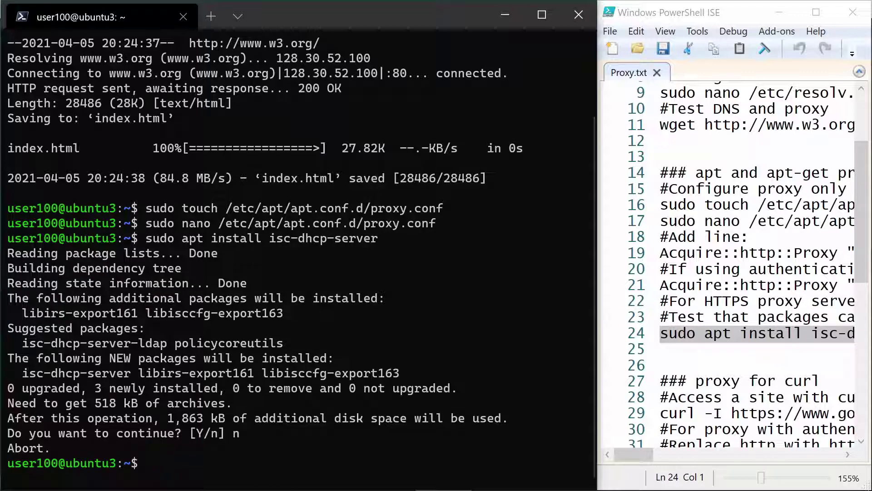
{"action": "scroll", "coordinate": [754, 264], "scroll_direction": "down", "scroll_amount": 3}
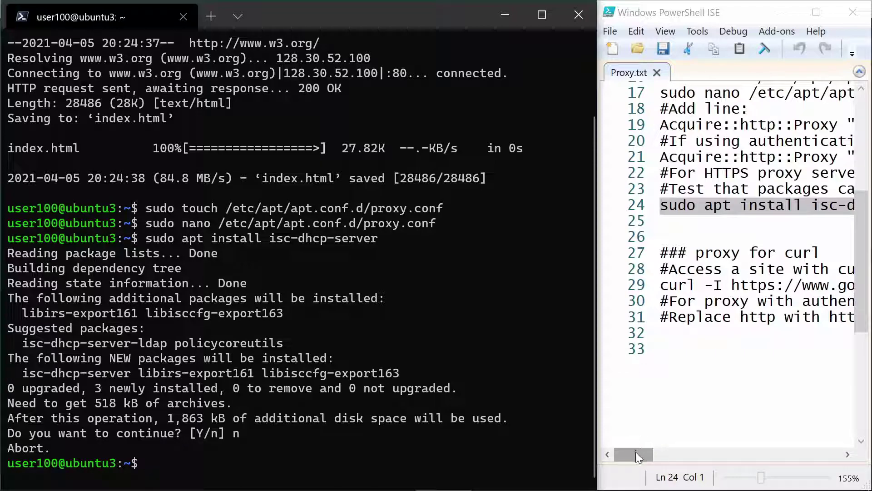
{"action": "left_click_drag", "start_coordinate": [636, 453], "coordinate": [709, 456]}
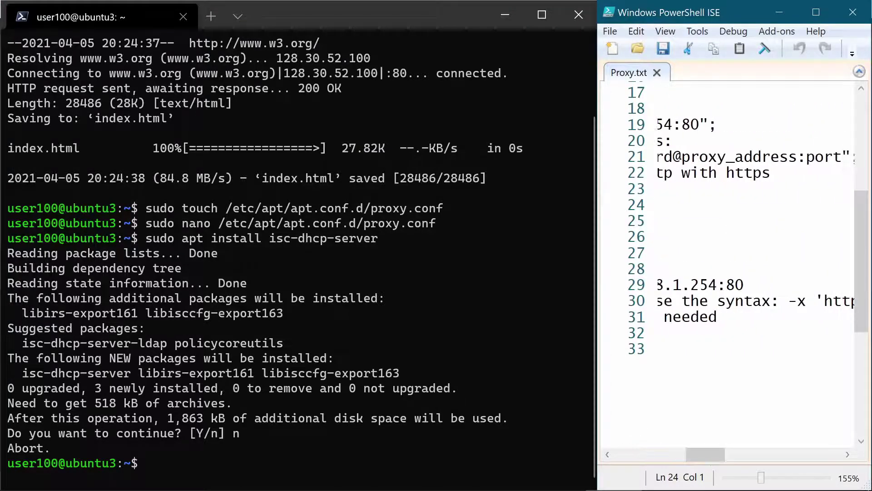
{"action": "left_click_drag", "start_coordinate": [746, 285], "coordinate": [539, 291]}
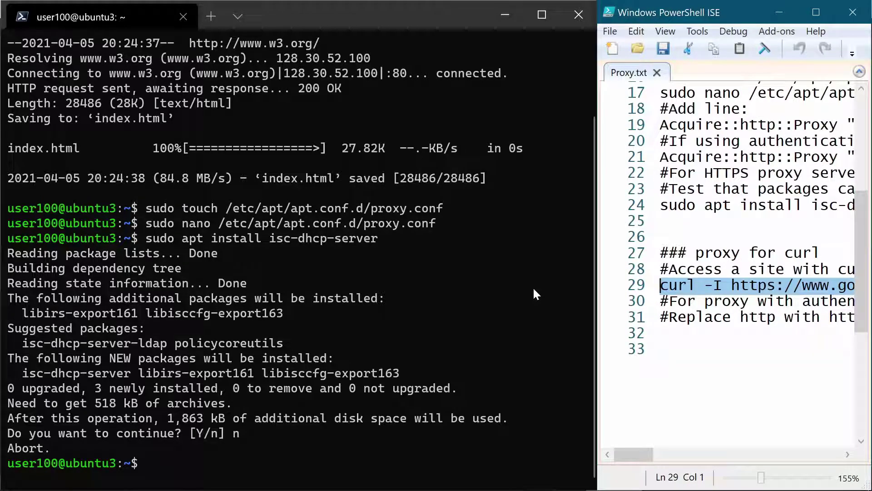
{"action": "key", "text": "ctrl+c"}
{"action": "right_click", "coordinate": [336, 269]}
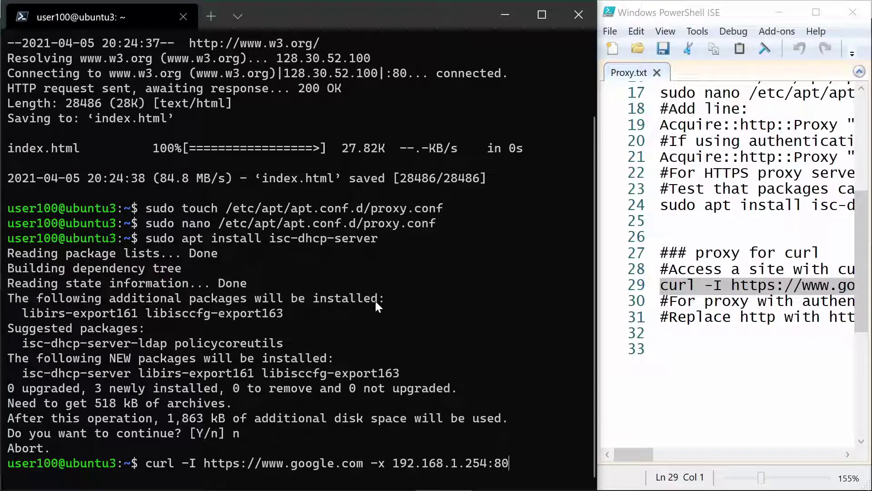
{"action": "key", "text": "Return"}
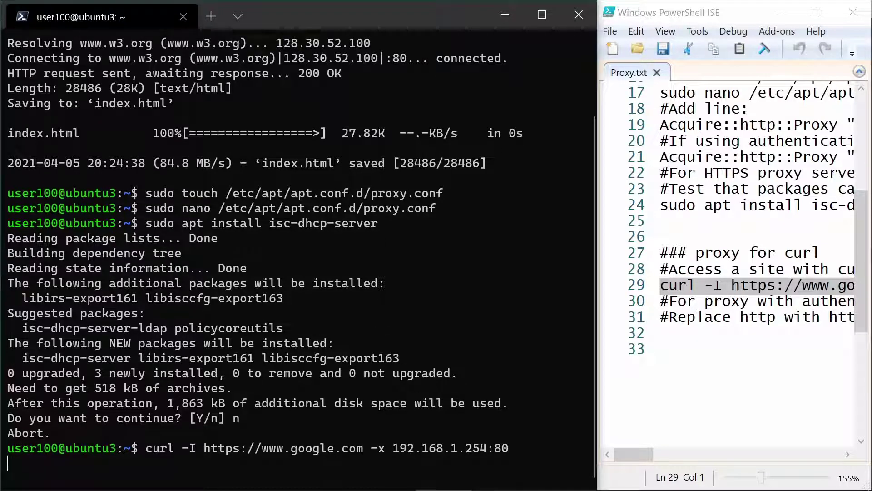